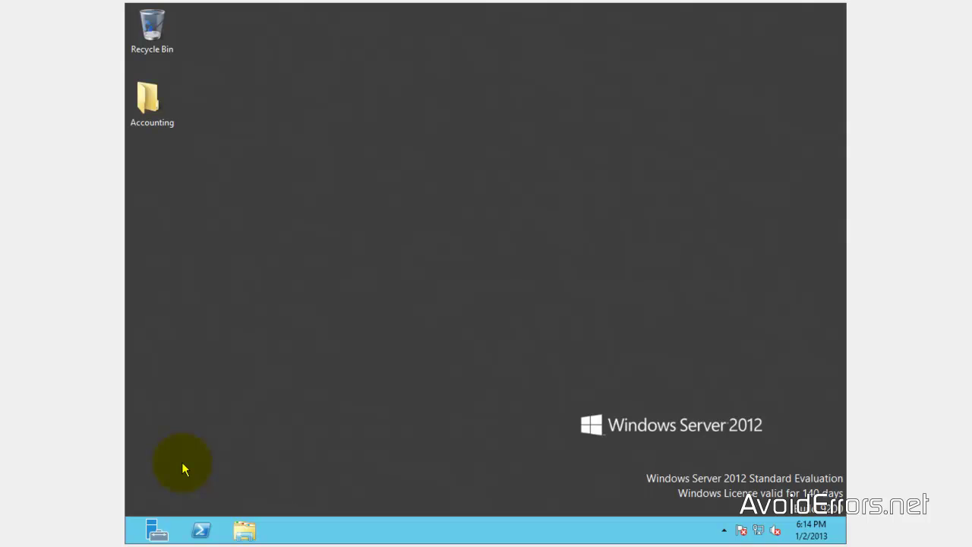
- Launch Group Policy Management from Server Manager Tools and expand Domains > AvoidErrors.Home
{"action": "left_click", "coordinate": [155, 530]}
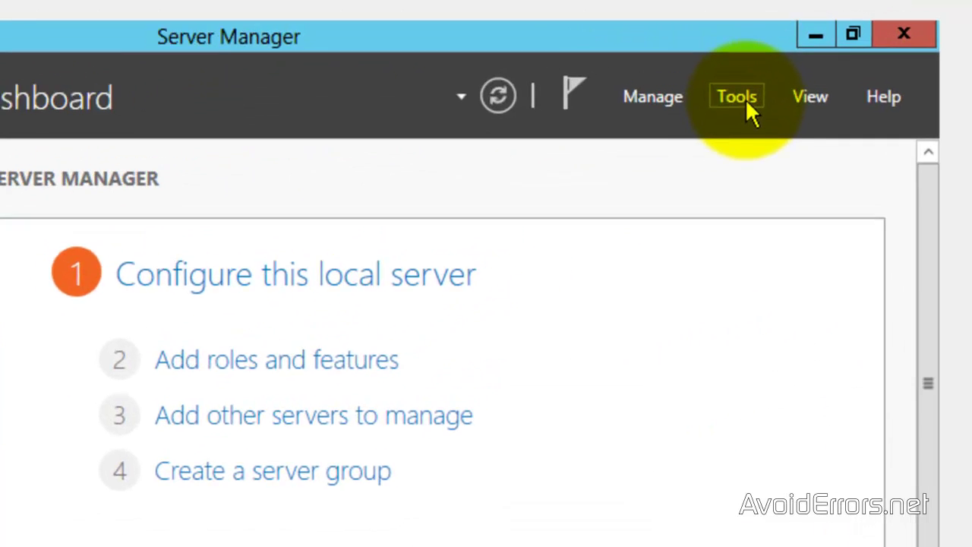
{"action": "left_click", "coordinate": [746, 64]}
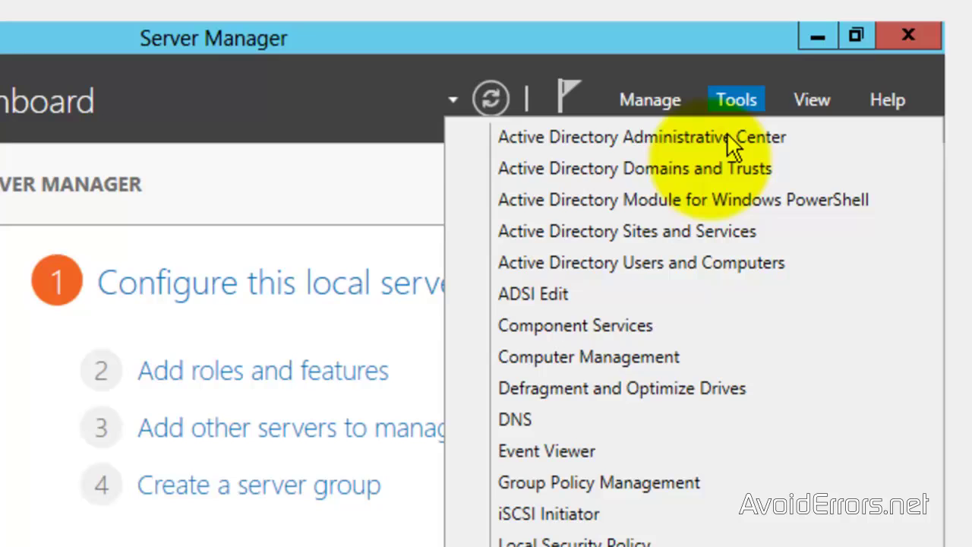
{"action": "left_click", "coordinate": [472, 484]}
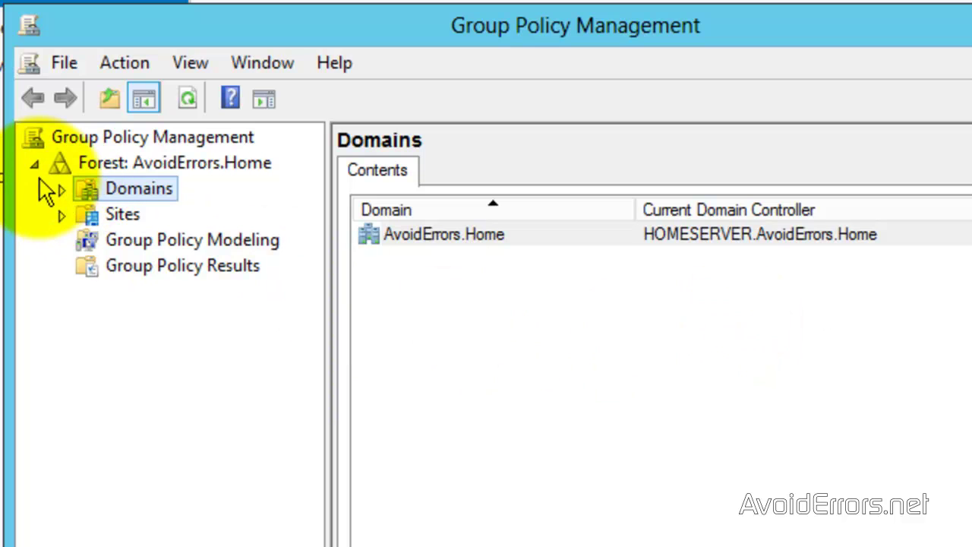
{"action": "left_click", "coordinate": [62, 189]}
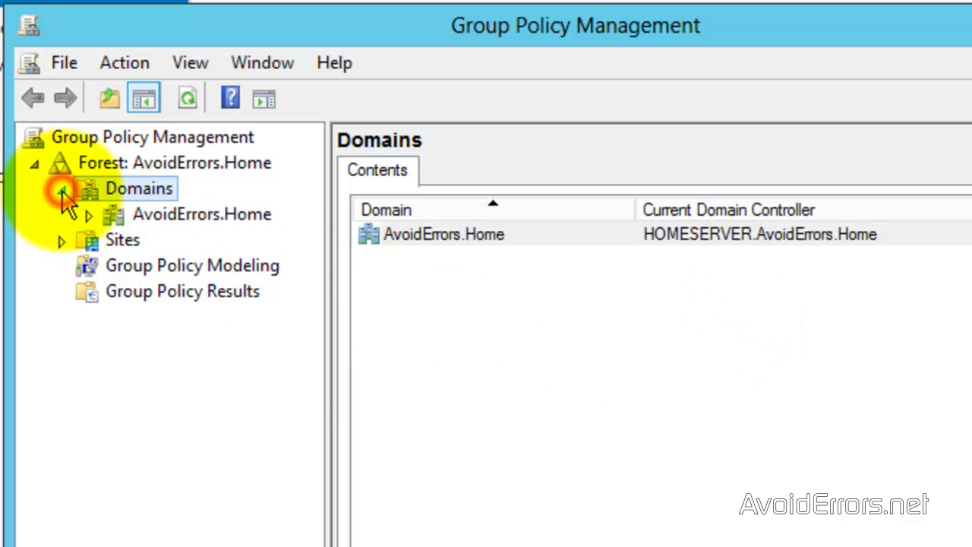
{"action": "left_click", "coordinate": [89, 216]}
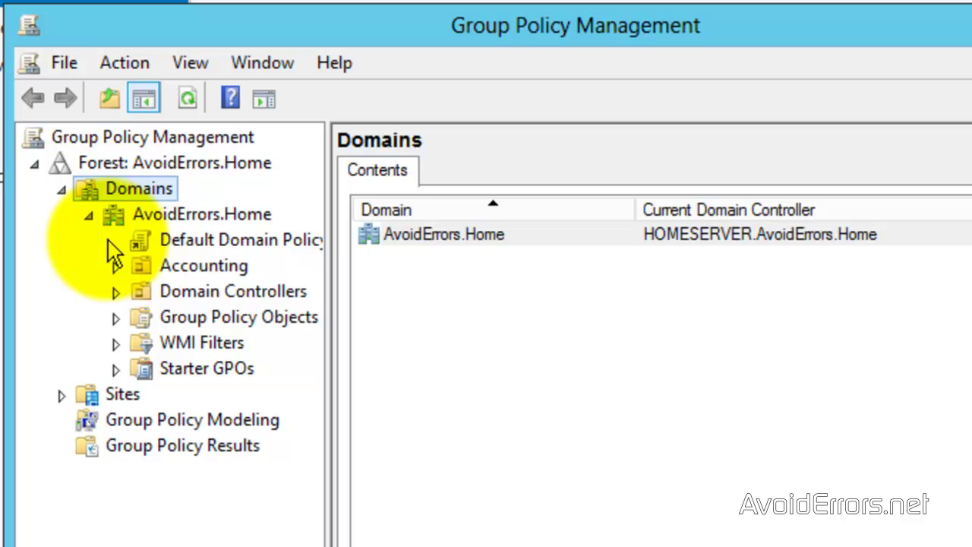
- Create a new GPO named 'Disable UAC' and link it to AvoidErrors.Home
{"action": "right_click", "coordinate": [156, 215]}
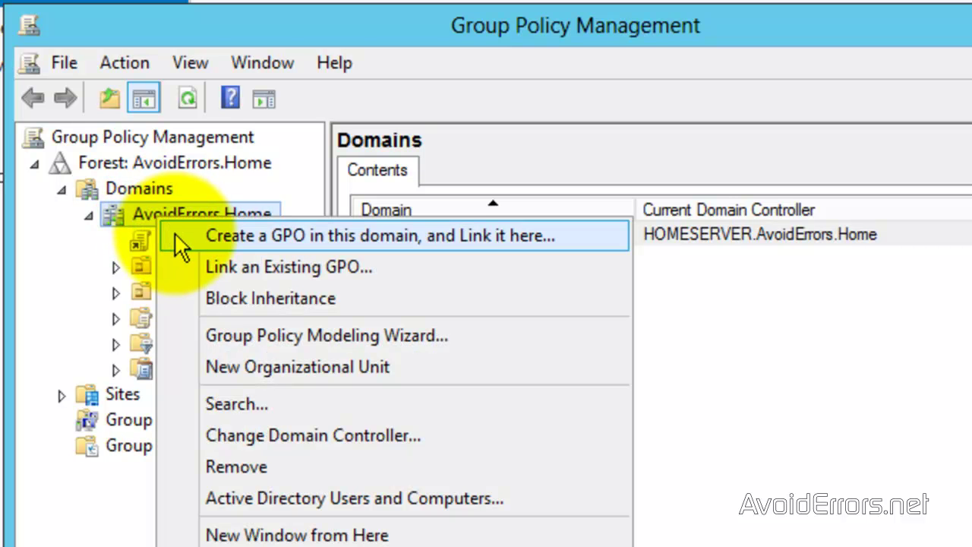
{"action": "left_click", "coordinate": [174, 232]}
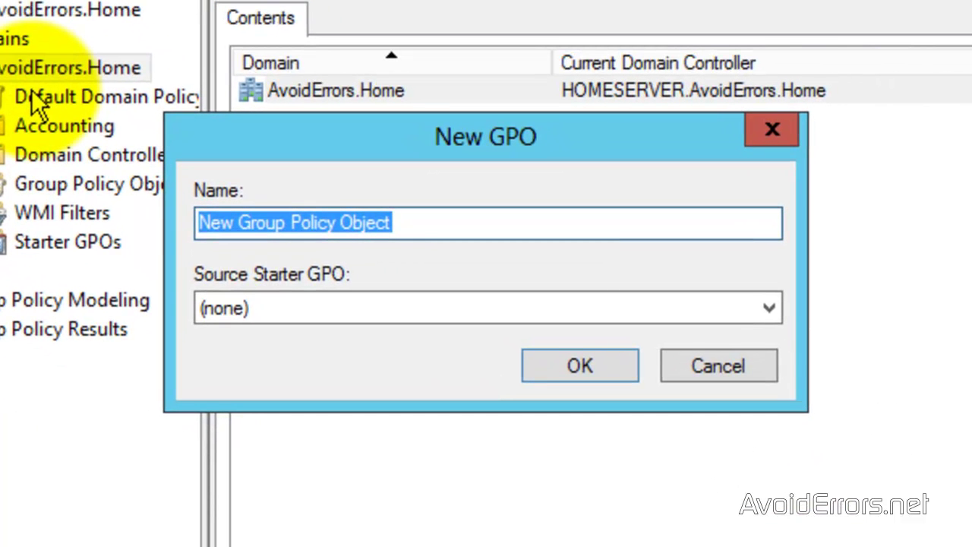
{"action": "type", "text": "D"}
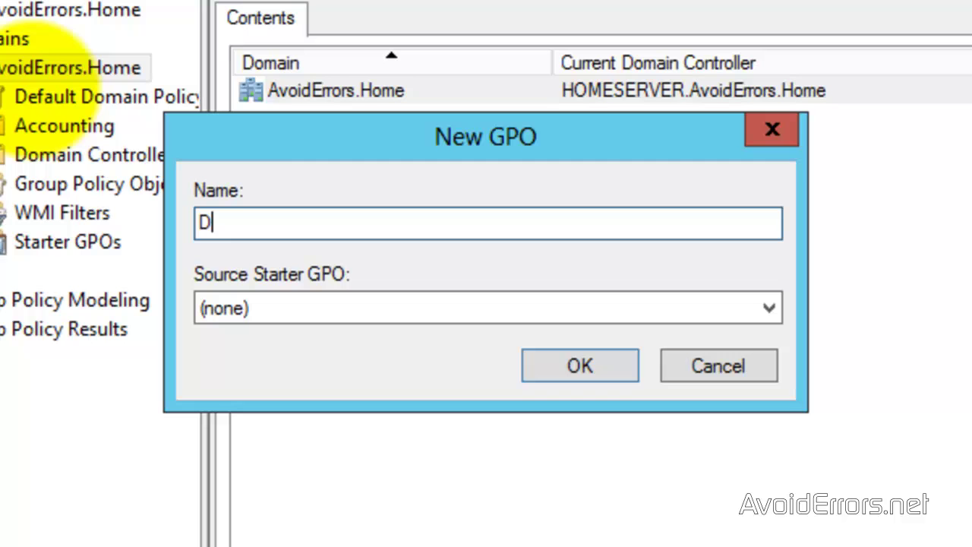
{"action": "type", "text": "isable UAC"}
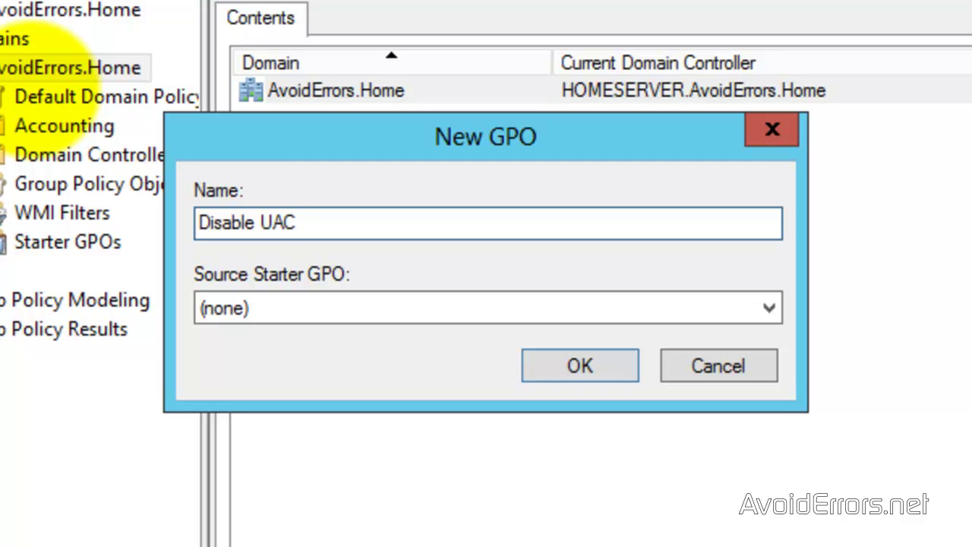
{"action": "left_click", "coordinate": [535, 365]}
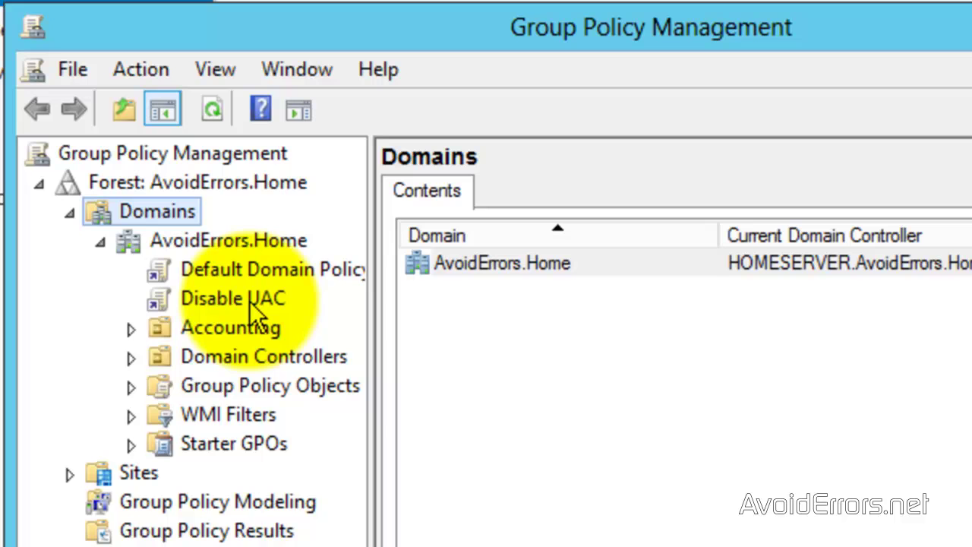
- Edit Disable UAC and navigate to Computer Policies > Security Settings > Local Policies > Security Options
{"action": "right_click", "coordinate": [226, 300]}
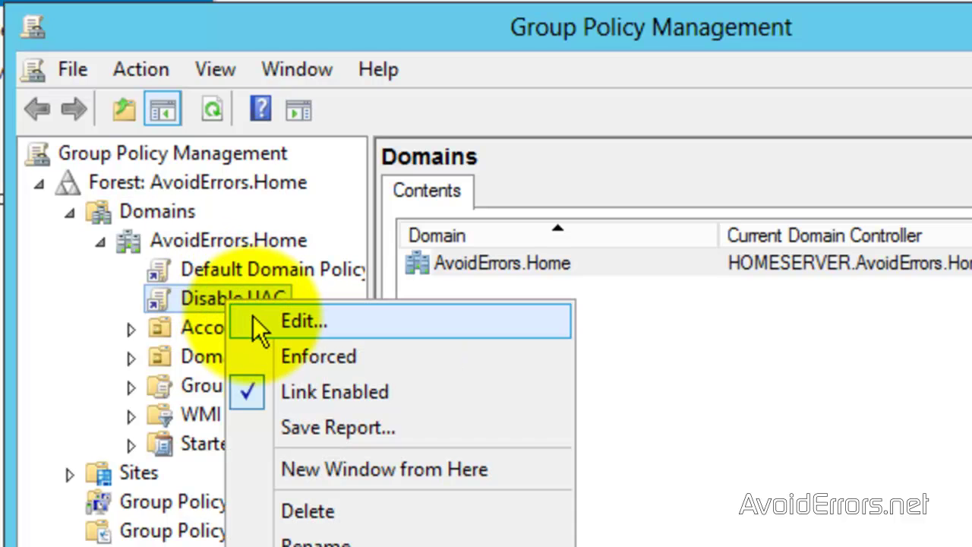
{"action": "left_click", "coordinate": [253, 318]}
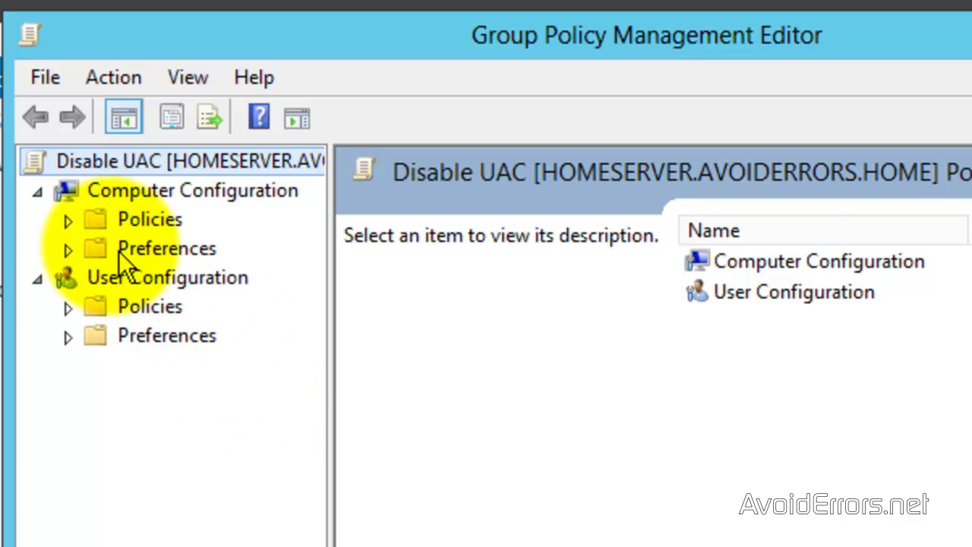
{"action": "left_click", "coordinate": [69, 222]}
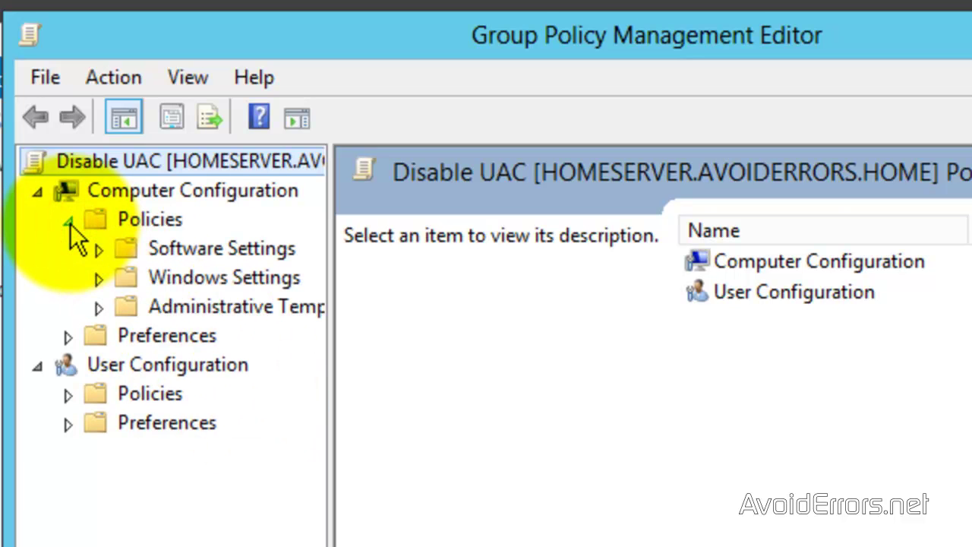
{"action": "left_click", "coordinate": [95, 278]}
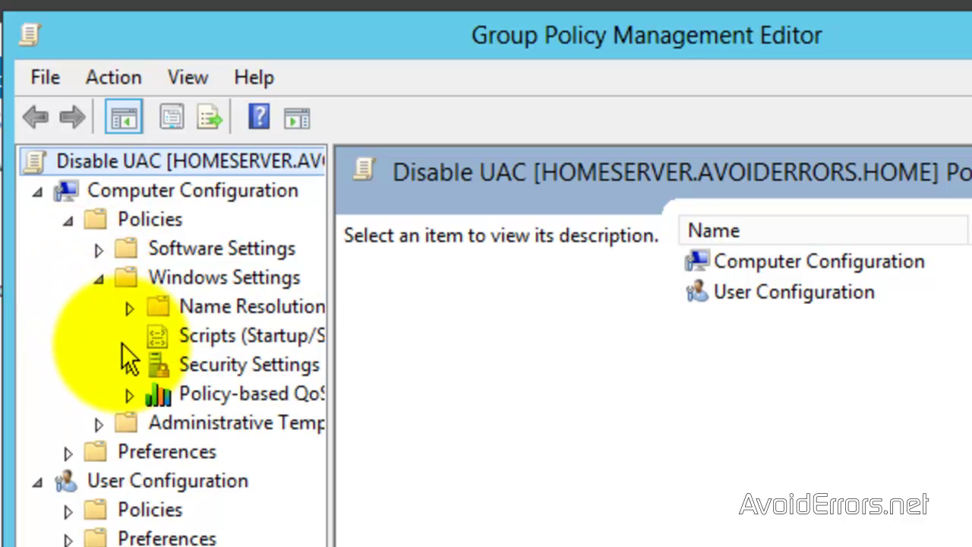
{"action": "left_click", "coordinate": [130, 366]}
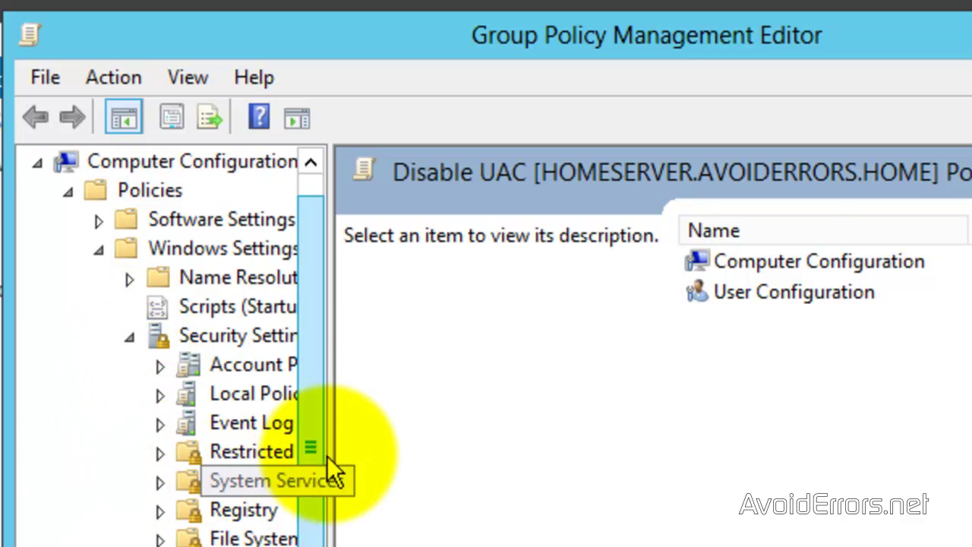
{"action": "left_click_drag", "start_coordinate": [328, 448], "coordinate": [401, 449]}
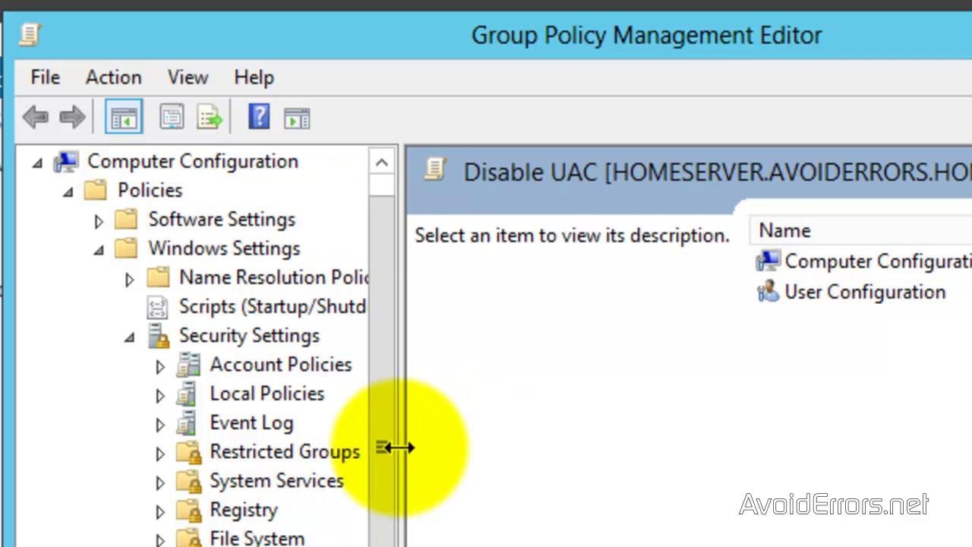
{"action": "left_click", "coordinate": [161, 395]}
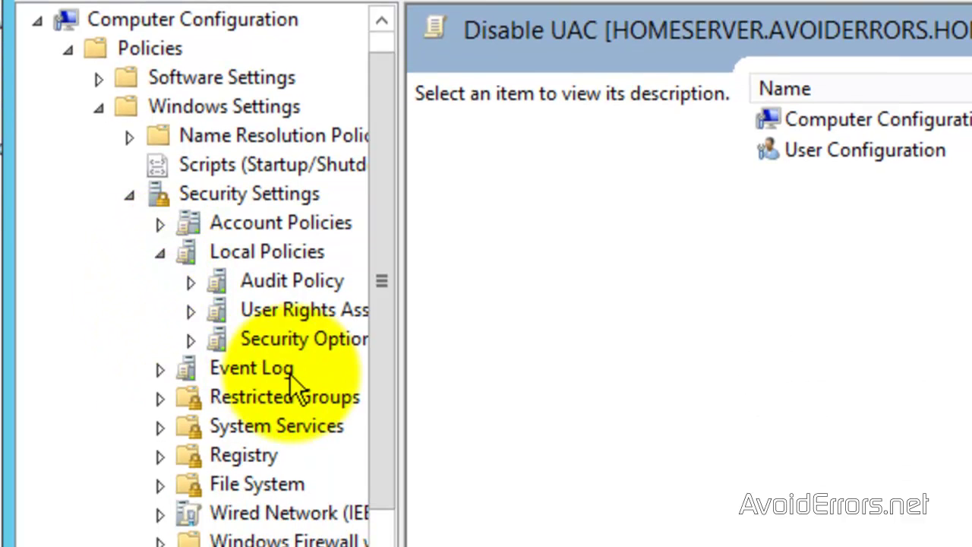
{"action": "scroll", "coordinate": [193, 278], "scroll_direction": "right", "scroll_amount": 3}
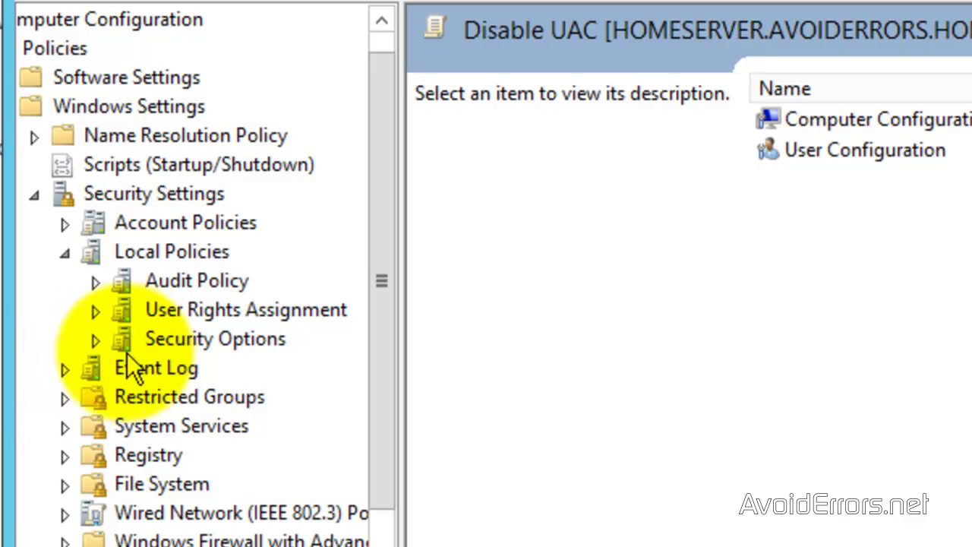
{"action": "left_click", "coordinate": [161, 341]}
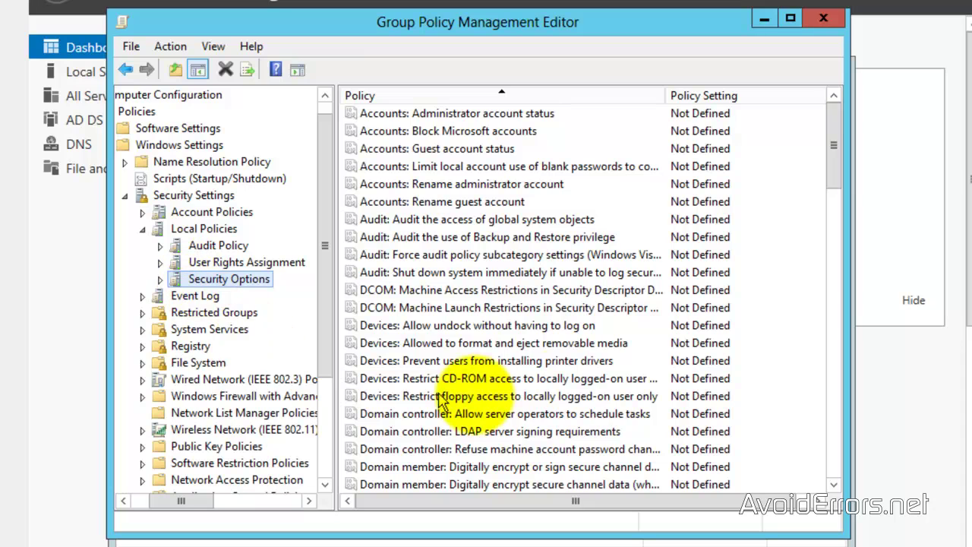
- Define 'UAC: Behavior of the elevation prompt for administrators' as Elevate without prompting
{"action": "left_click", "coordinate": [835, 144]}
{"action": "left_click_drag", "start_coordinate": [835, 144], "coordinate": [835, 451]}
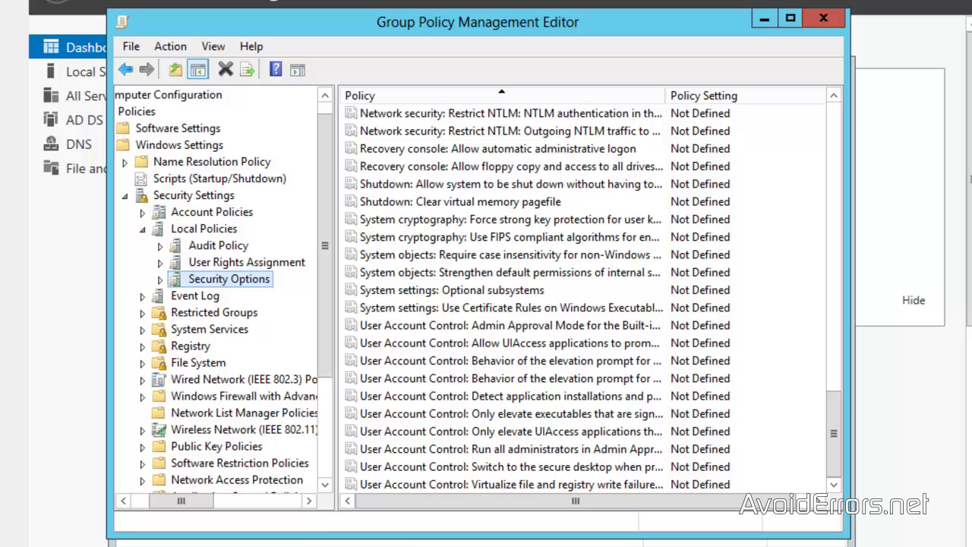
{"action": "left_click", "coordinate": [445, 362]}
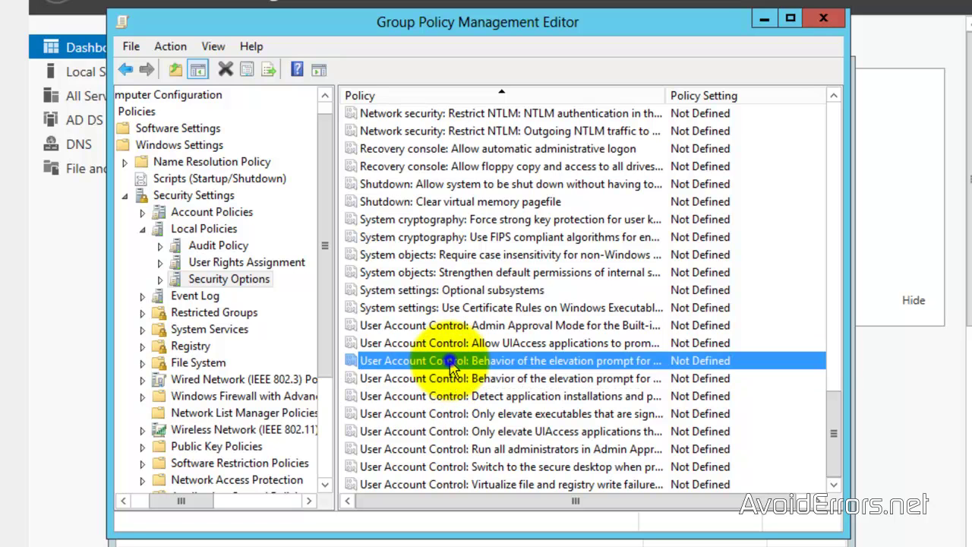
{"action": "right_click", "coordinate": [452, 367]}
{"action": "left_click", "coordinate": [491, 375]}
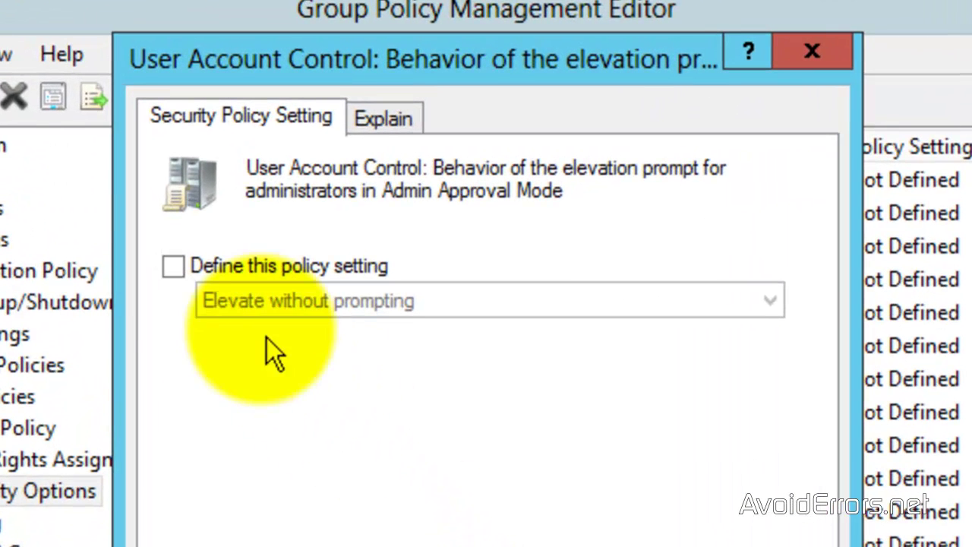
{"action": "left_click", "coordinate": [191, 253]}
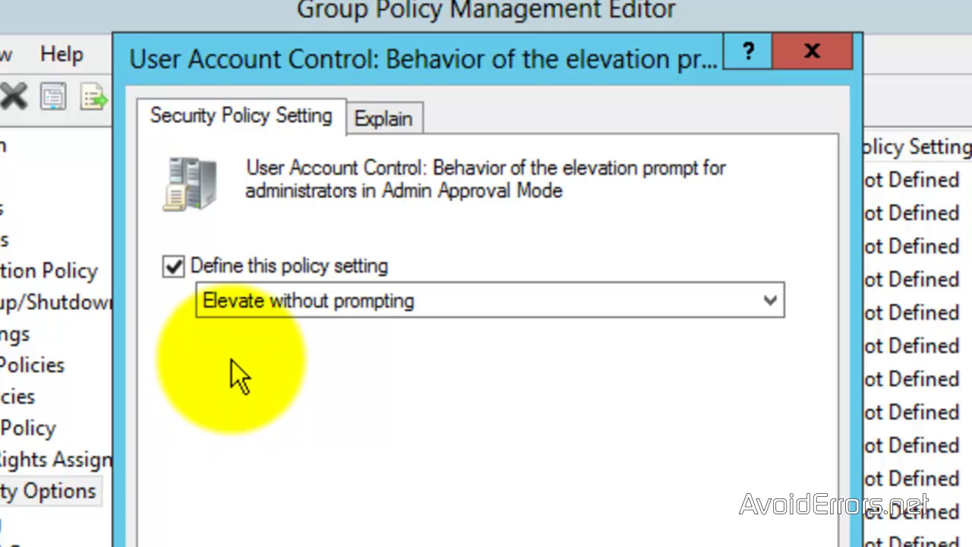
{"action": "left_click", "coordinate": [775, 310]}
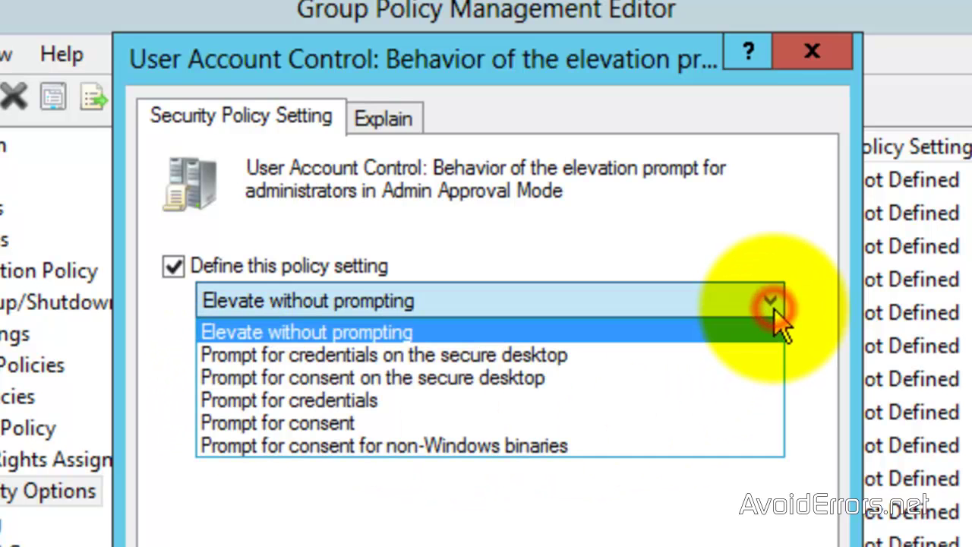
{"action": "left_click", "coordinate": [774, 310]}
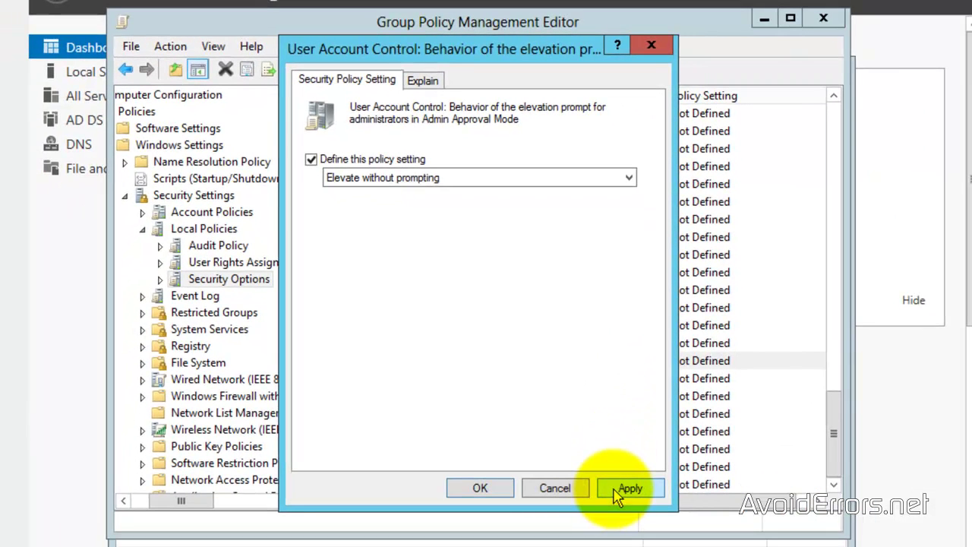
{"action": "left_click", "coordinate": [617, 490]}
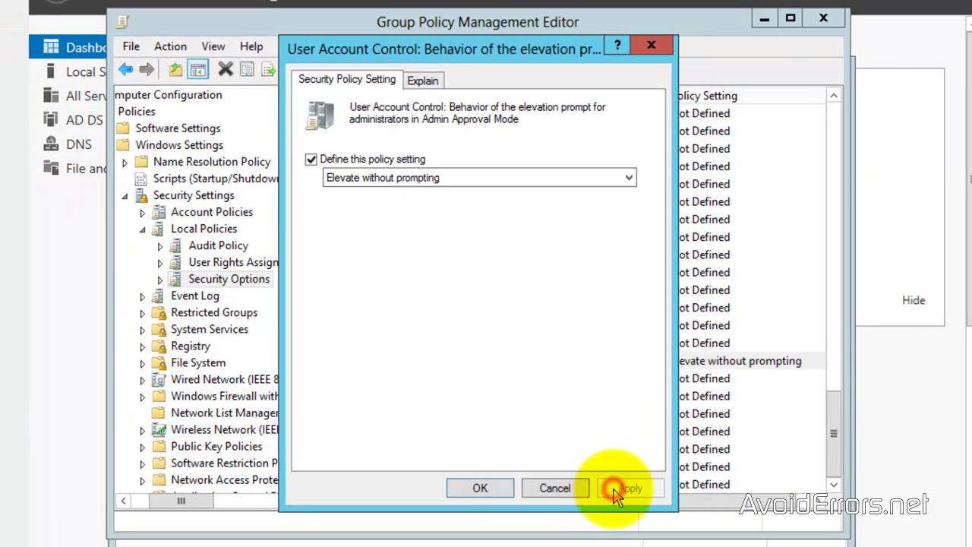
{"action": "left_click", "coordinate": [486, 492]}
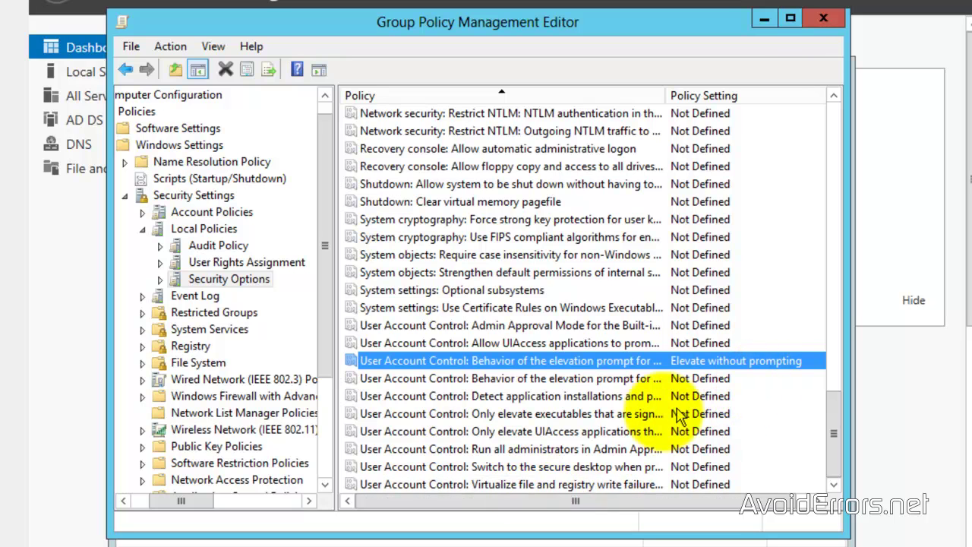
- Define 'UAC: Detect application installations and prompt for elevation' as Disabled
{"action": "left_click", "coordinate": [522, 398]}
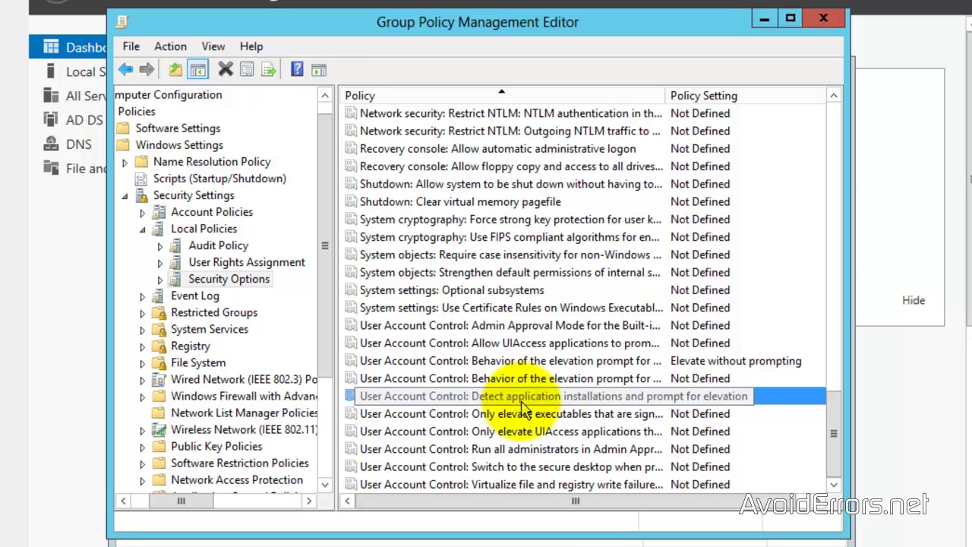
{"action": "double_click", "coordinate": [523, 402]}
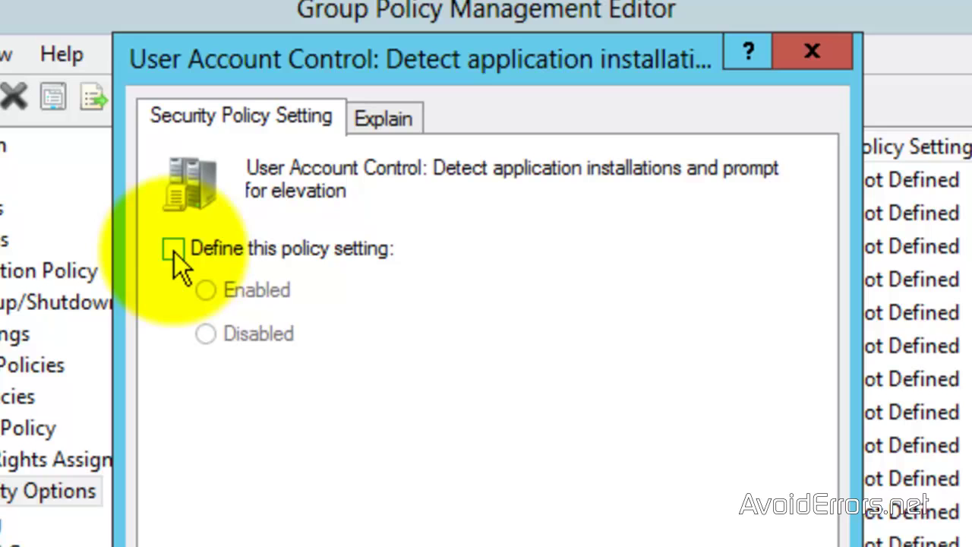
{"action": "left_click", "coordinate": [174, 249]}
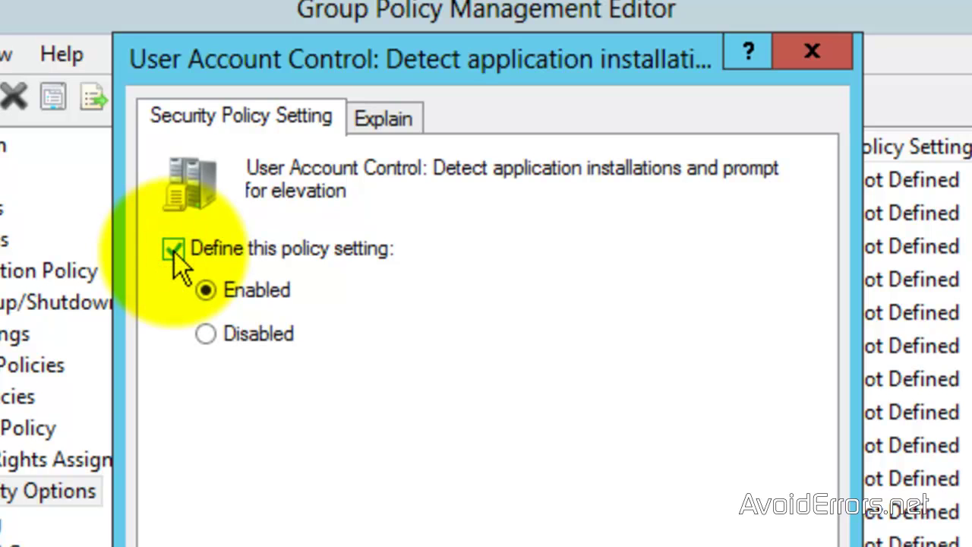
{"action": "left_click", "coordinate": [207, 334]}
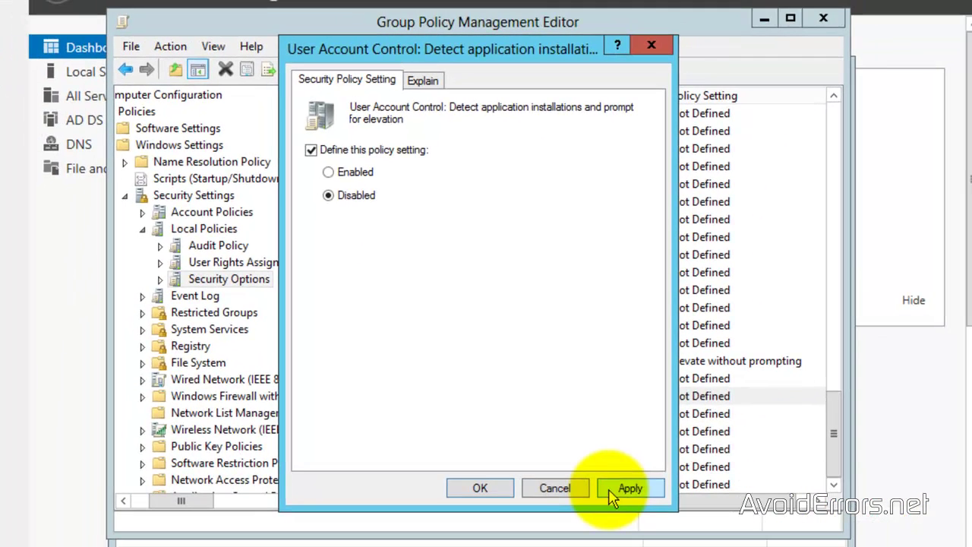
{"action": "left_click", "coordinate": [608, 489]}
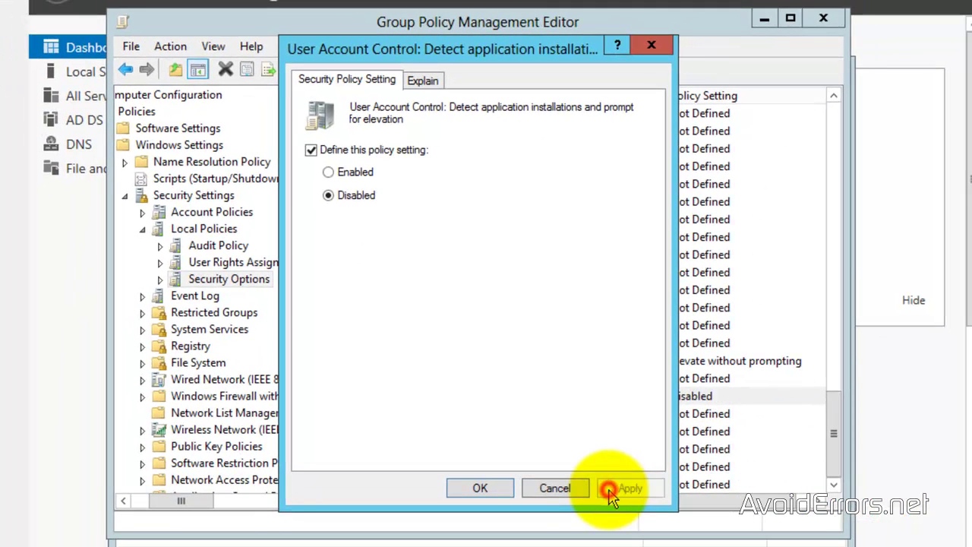
{"action": "left_click", "coordinate": [495, 489]}
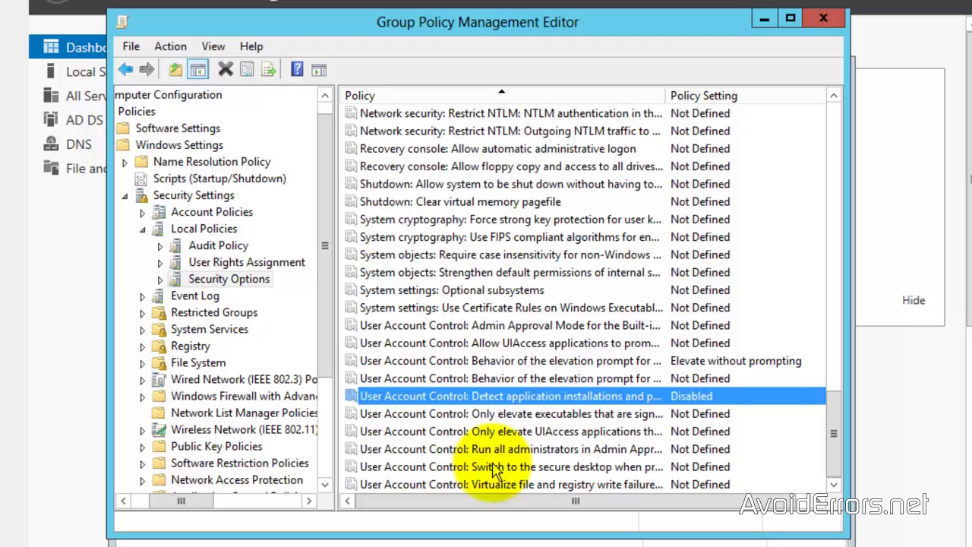
- Define 'UAC: Run all administrators in Admin Approval Mode' as Disabled
{"action": "left_click", "coordinate": [494, 449]}
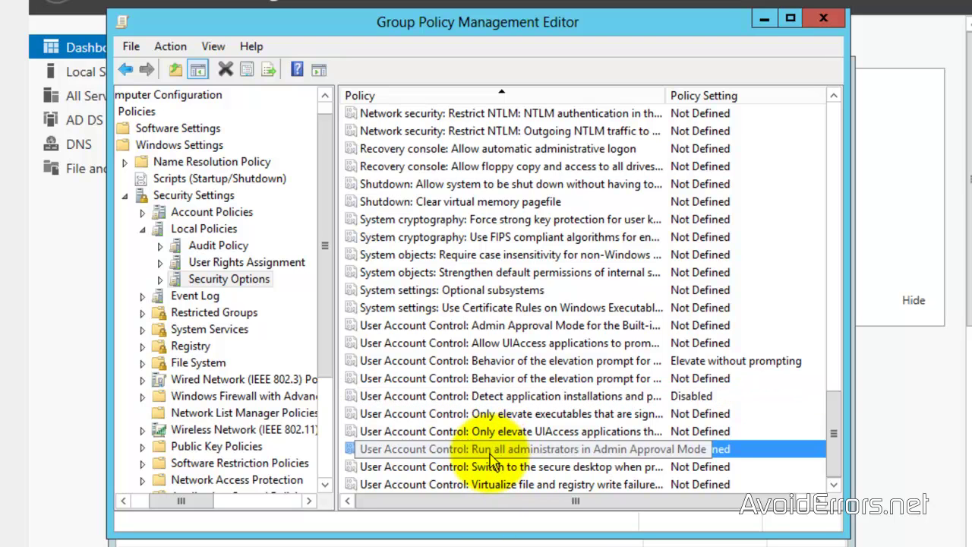
{"action": "double_click", "coordinate": [490, 450]}
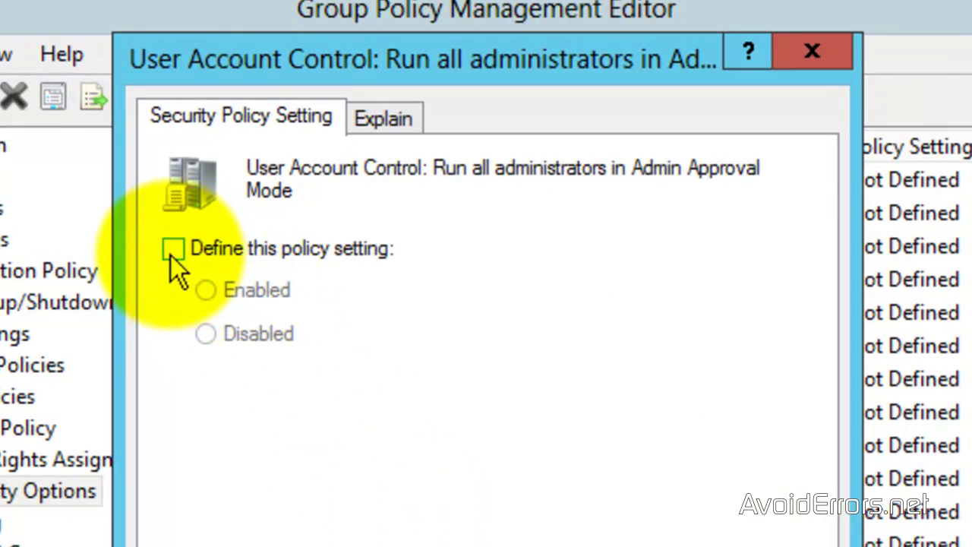
{"action": "left_click", "coordinate": [171, 251]}
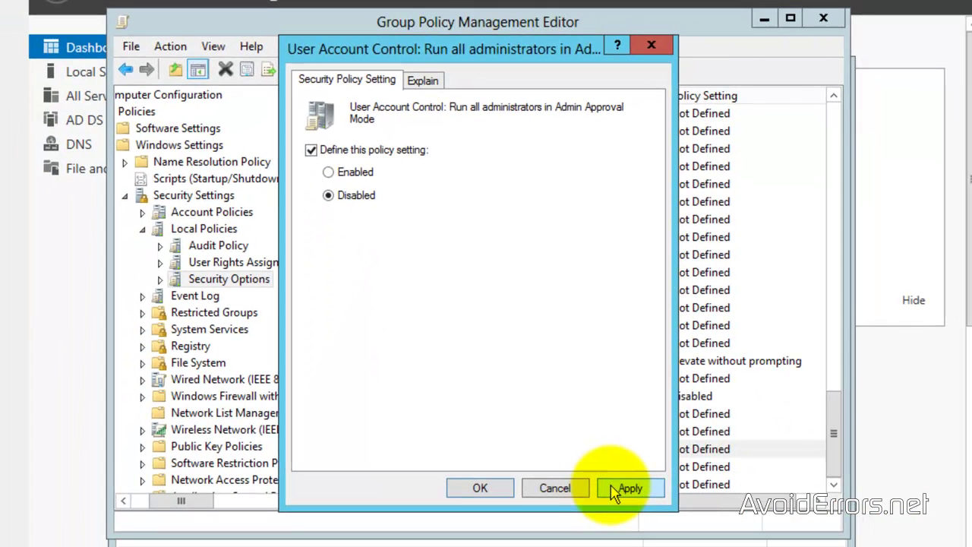
{"action": "left_click", "coordinate": [614, 490]}
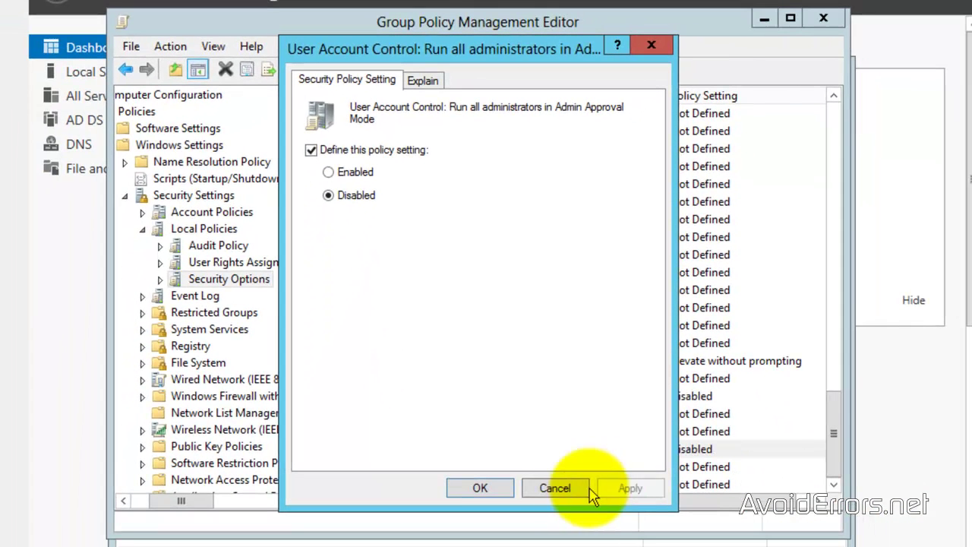
{"action": "left_click", "coordinate": [508, 488]}
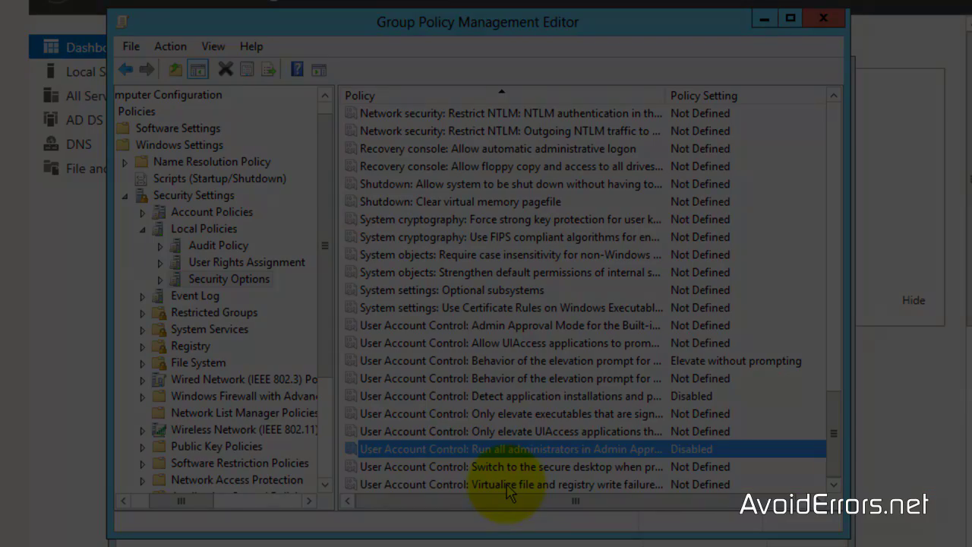
{"action": "key", "text": "super+r"}
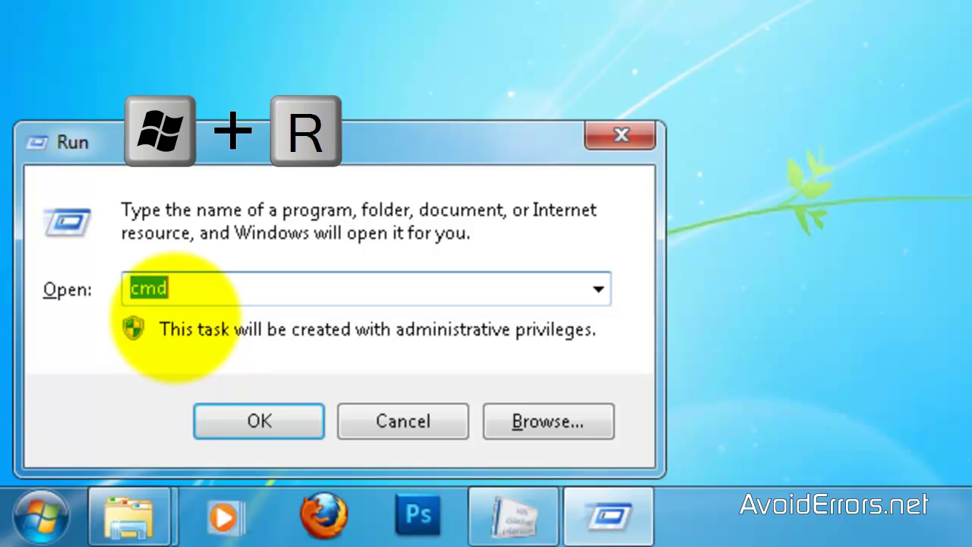
- Launch cmd as administrator on the Windows 7 client and paste gpupdate /force
{"action": "left_click", "coordinate": [225, 414]}
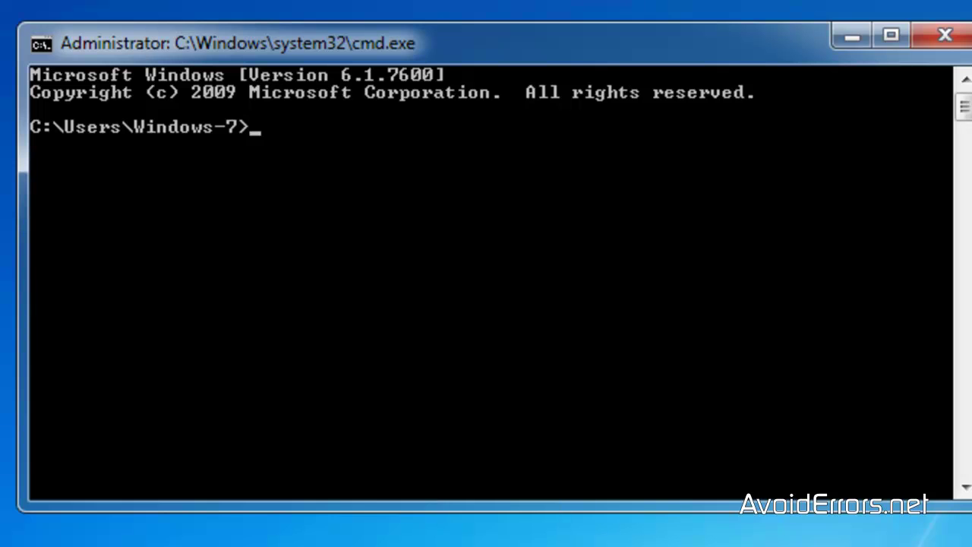
{"action": "right_click", "coordinate": [259, 121]}
{"action": "left_click", "coordinate": [338, 211]}
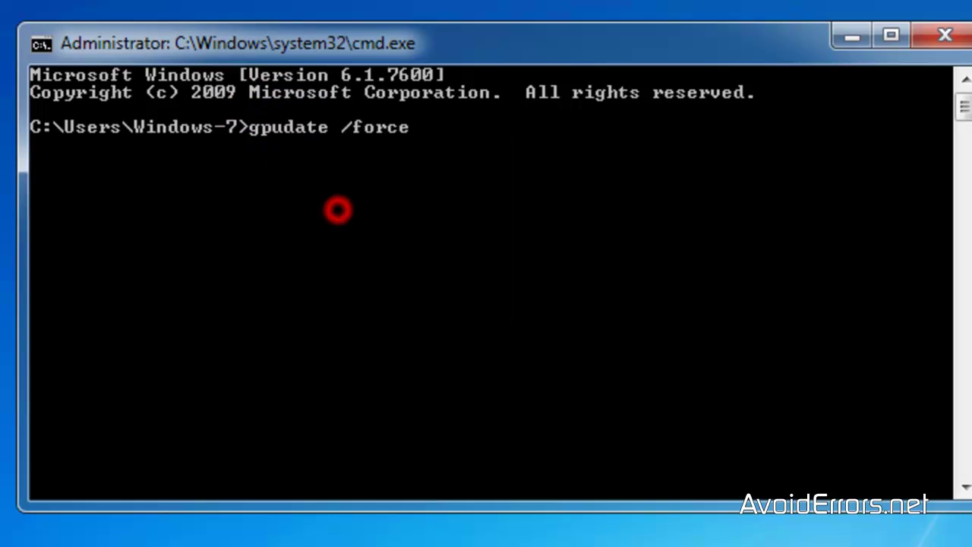